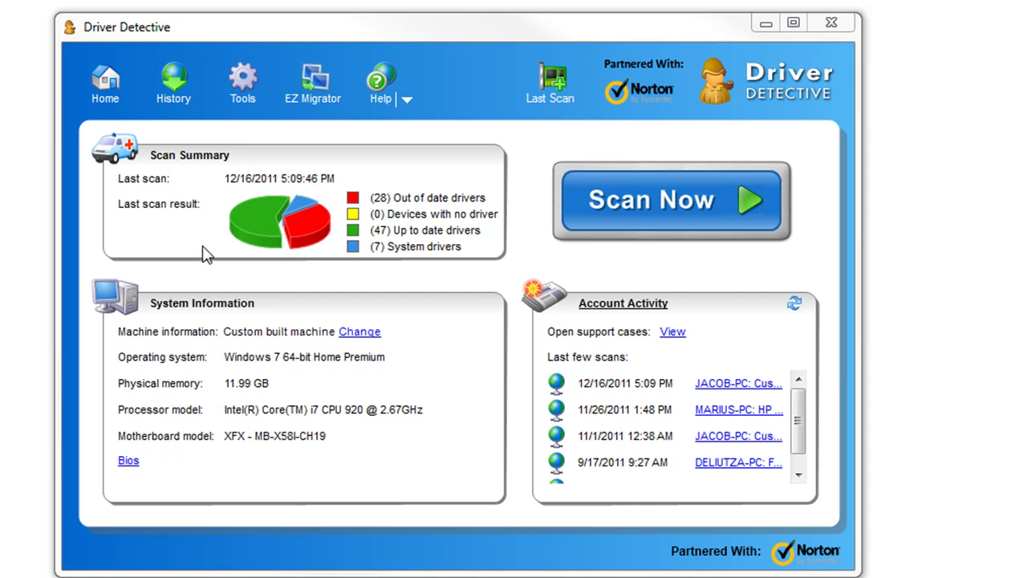
# Start Easy Migrator with Windows 7 64-bit as the destination OS and scan for out-of-date drivers.
pyautogui.click(321, 82)
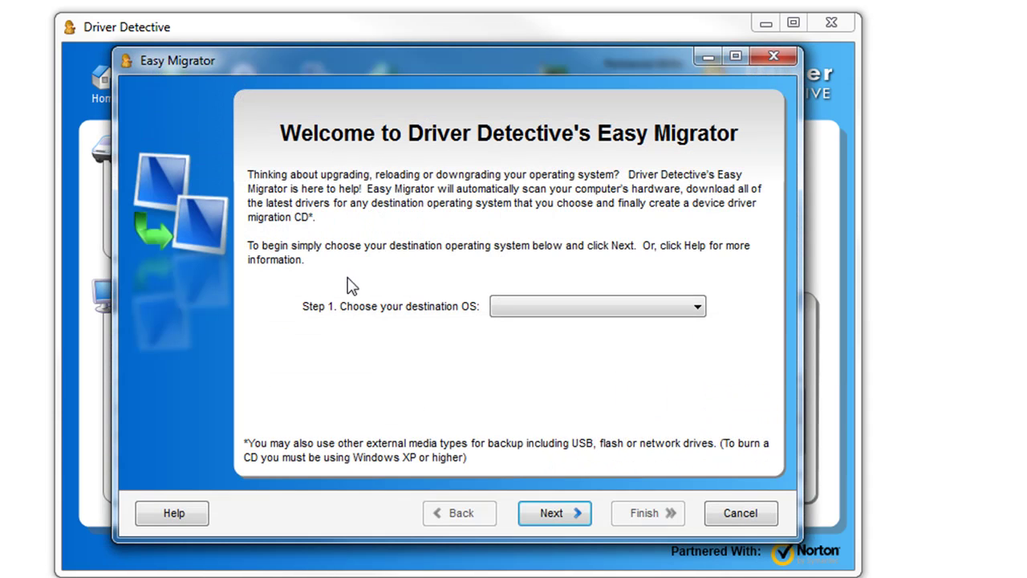
pyautogui.click(517, 310)
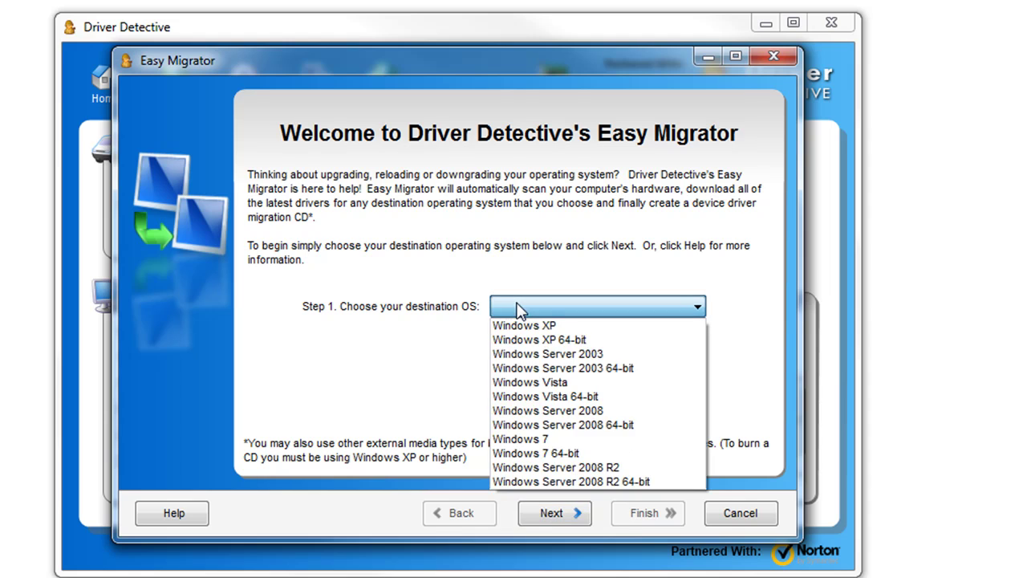
pyautogui.click(529, 454)
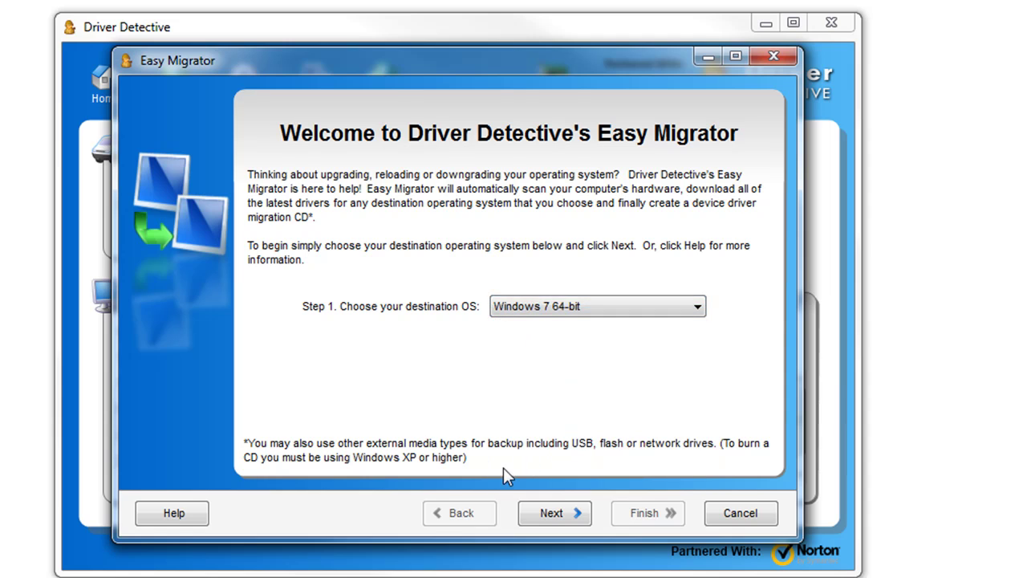
pyautogui.click(551, 514)
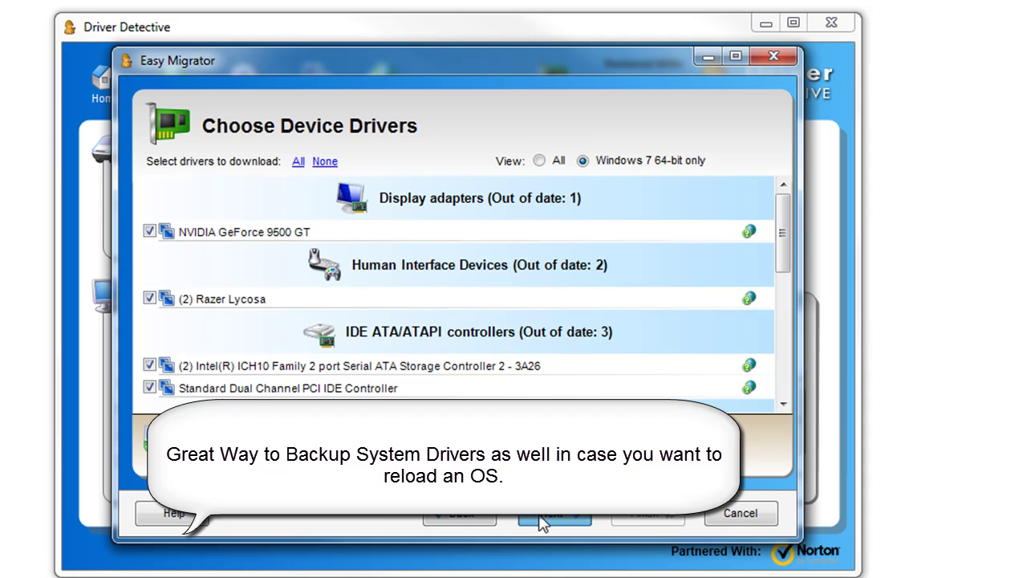
# Download the chosen drivers, skip choosing a backup folder, and quit the Easy Migrator wizard.
pyautogui.click(542, 522)
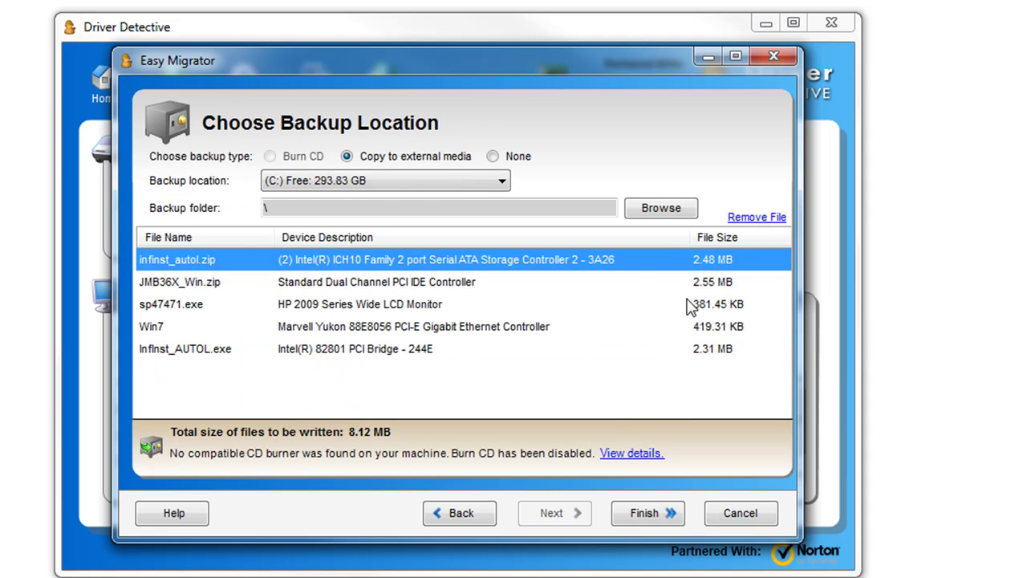
pyautogui.click(651, 212)
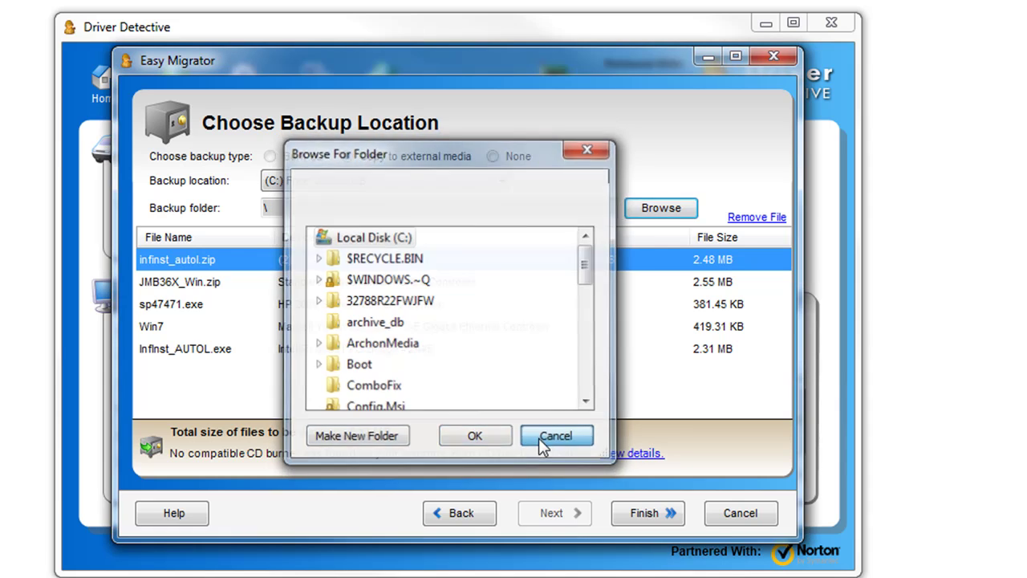
pyautogui.click(542, 440)
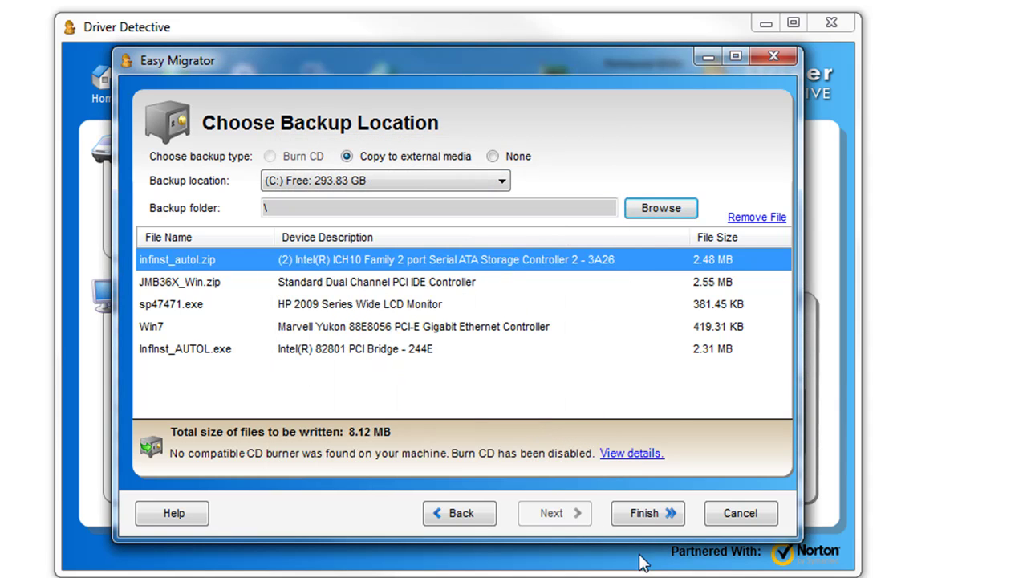
pyautogui.click(714, 514)
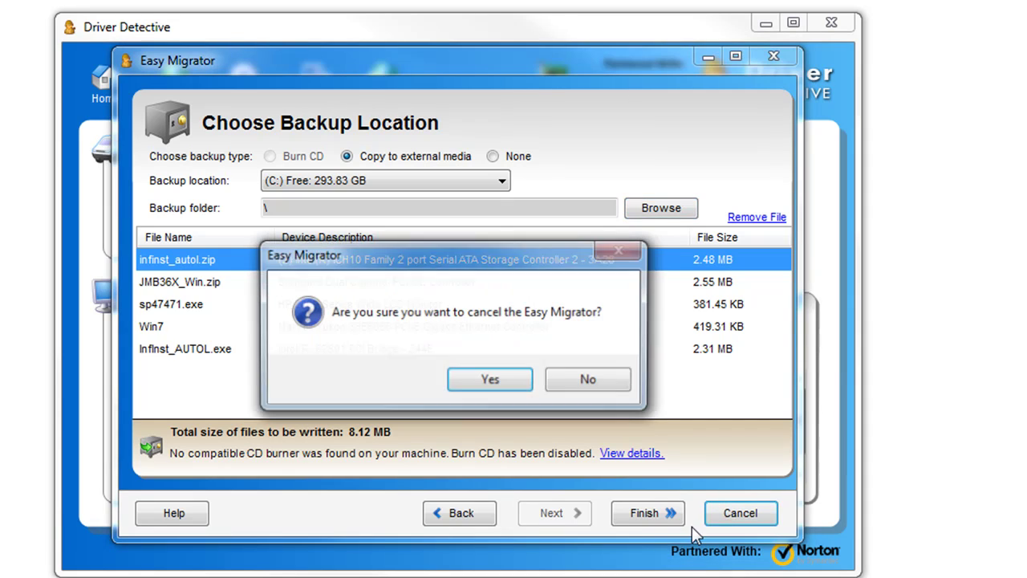
pyautogui.click(472, 382)
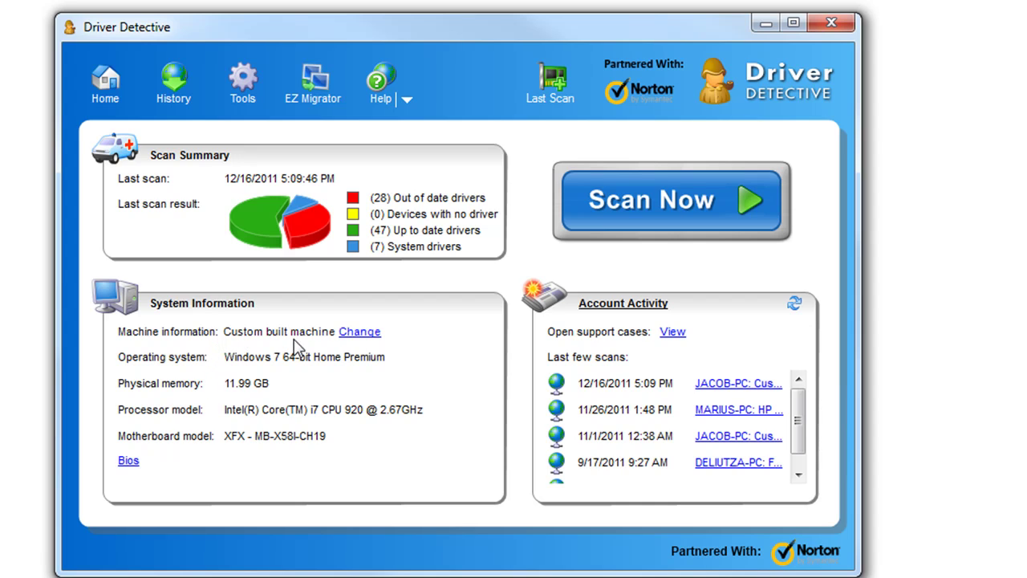
# Open the scan intelligence settings from the Machine information Change link.
pyautogui.click(362, 333)
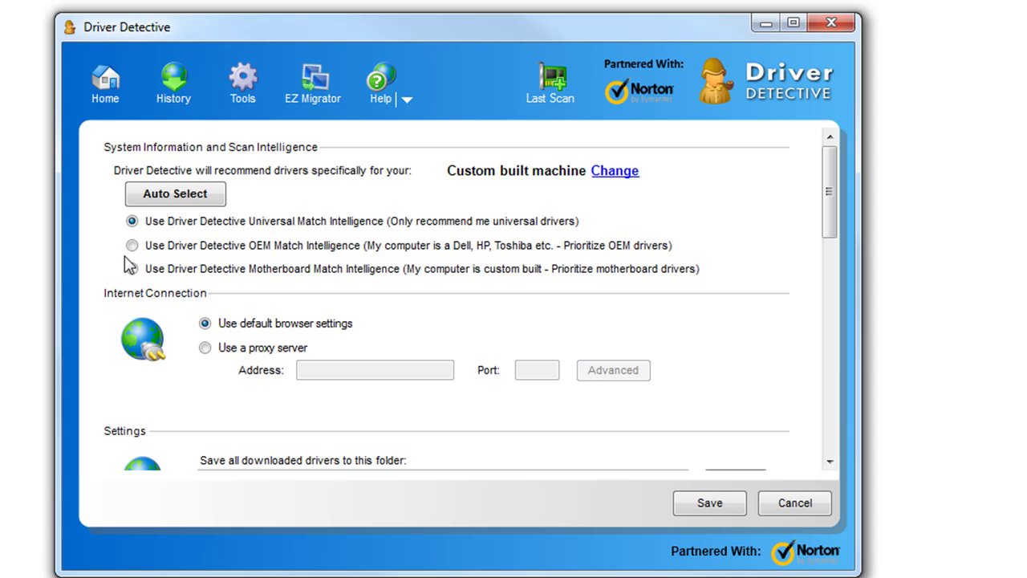
# Use OEM Match Intelligence and auto-detect the machine brand as HP.
pyautogui.click(132, 245)
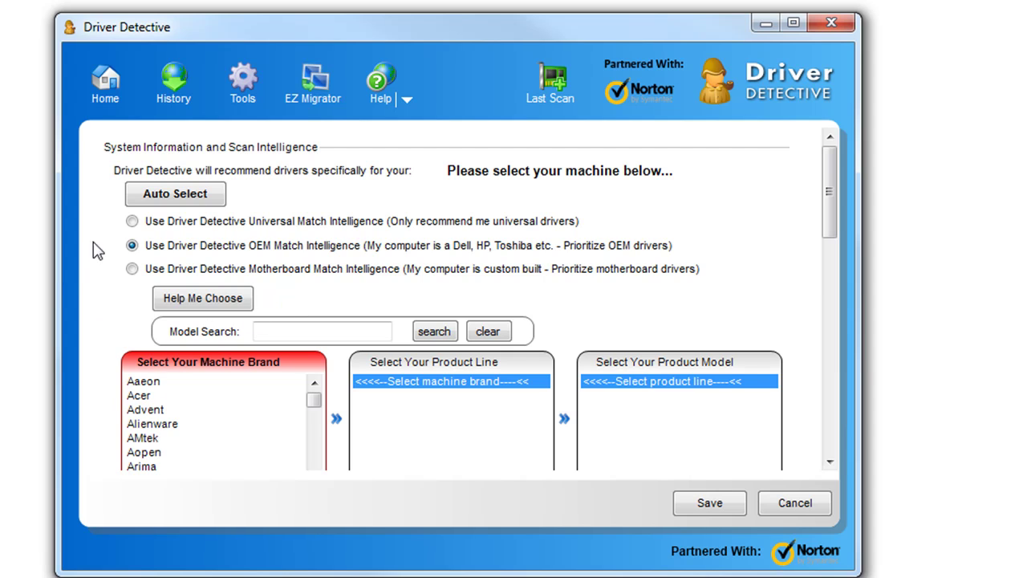
pyautogui.click(173, 199)
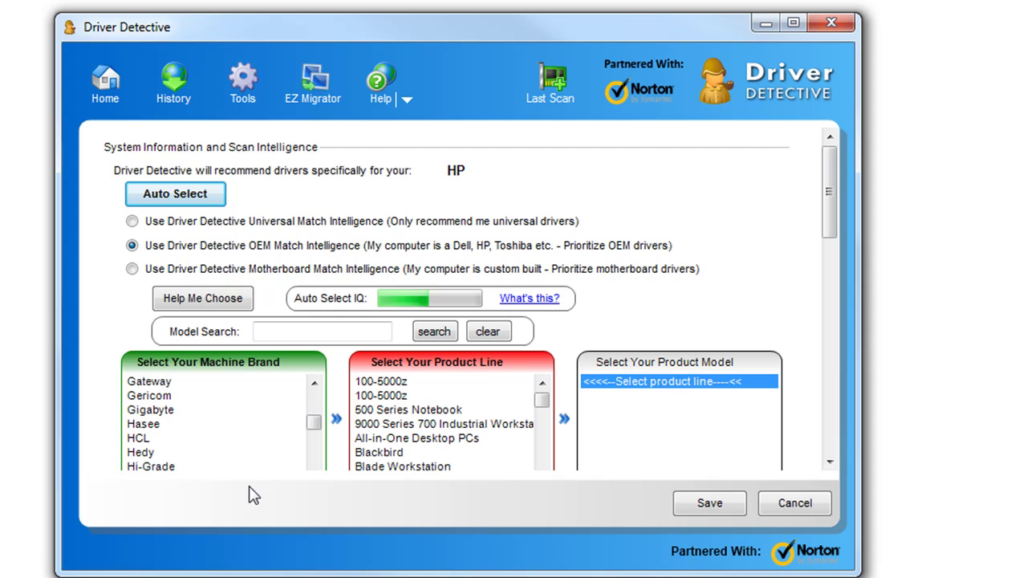
pyautogui.moveTo(312, 415); pyautogui.dragTo(325, 365)
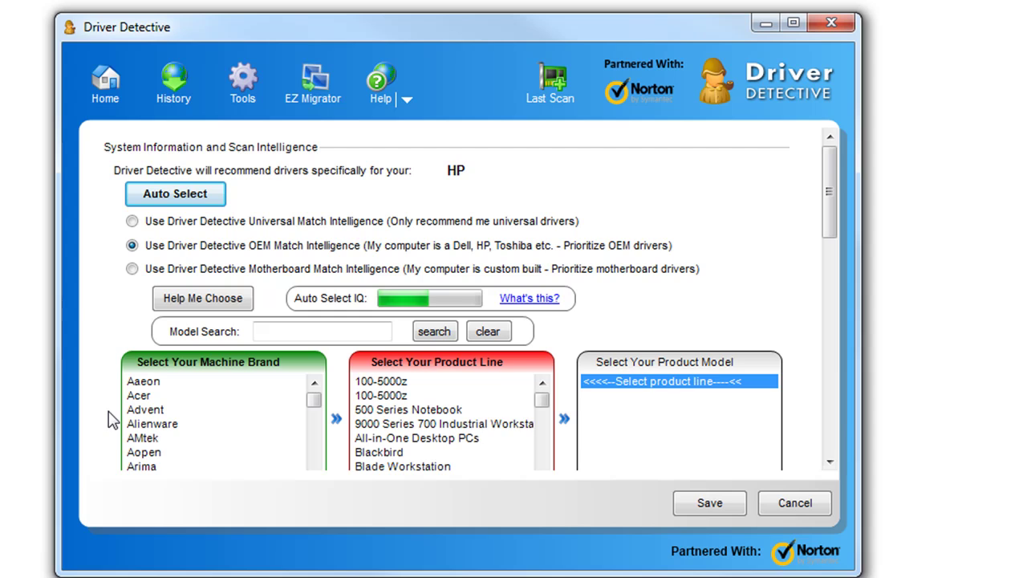
# Switch to Motherboard Match intelligence, then go Home without saving the settings changes.
pyautogui.click(186, 279)
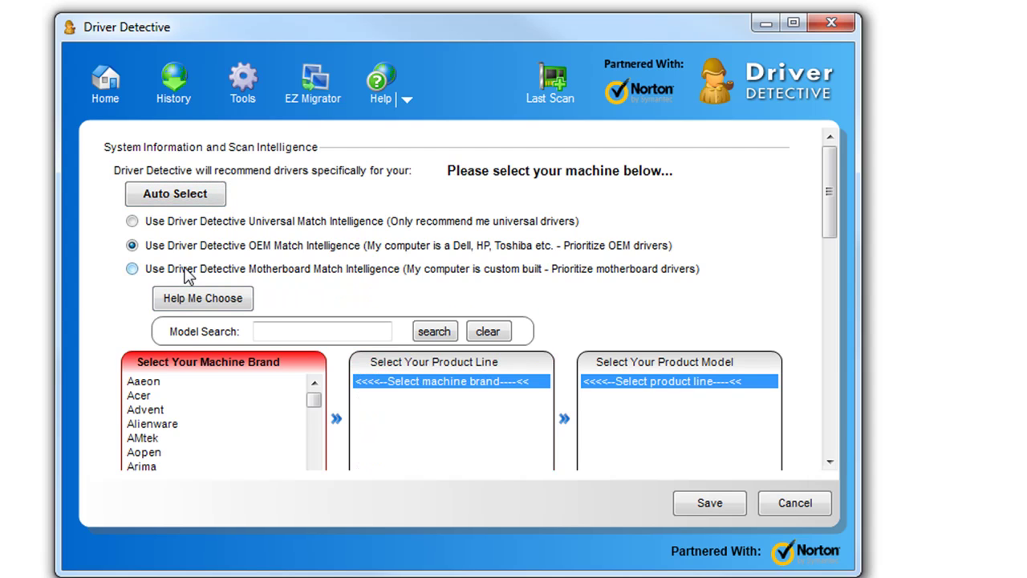
pyautogui.click(132, 269)
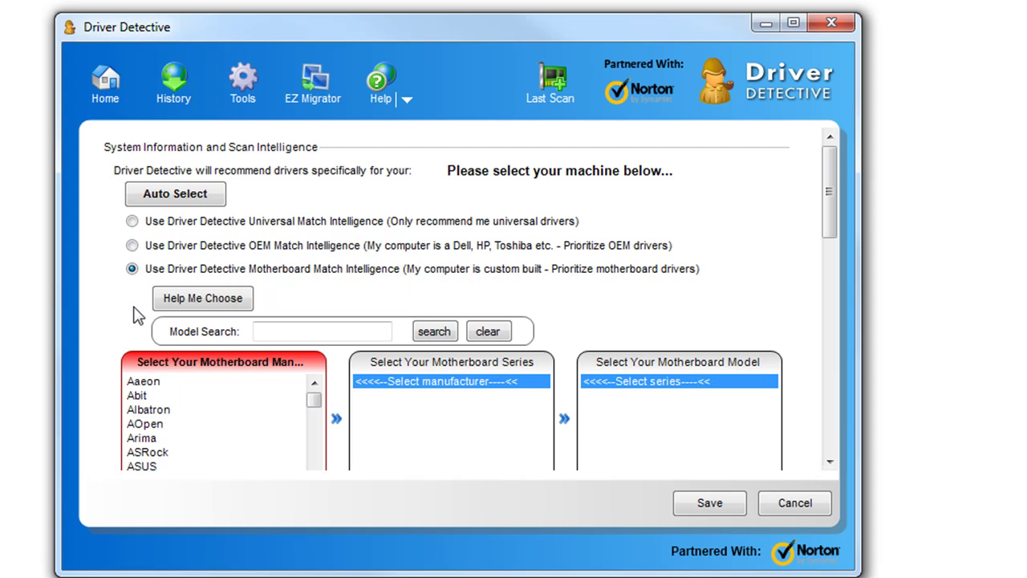
pyautogui.click(710, 506)
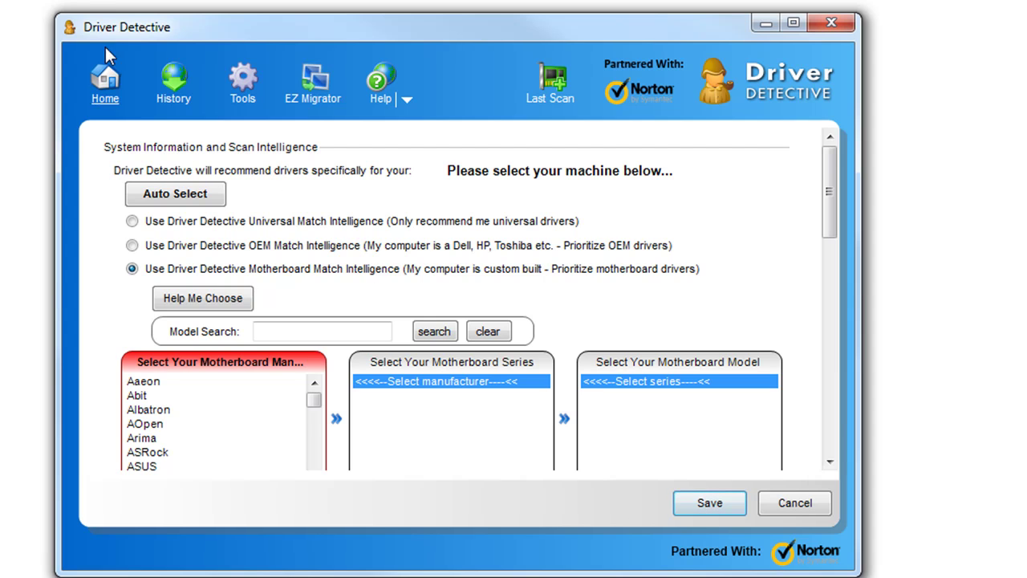
pyautogui.click(125, 81)
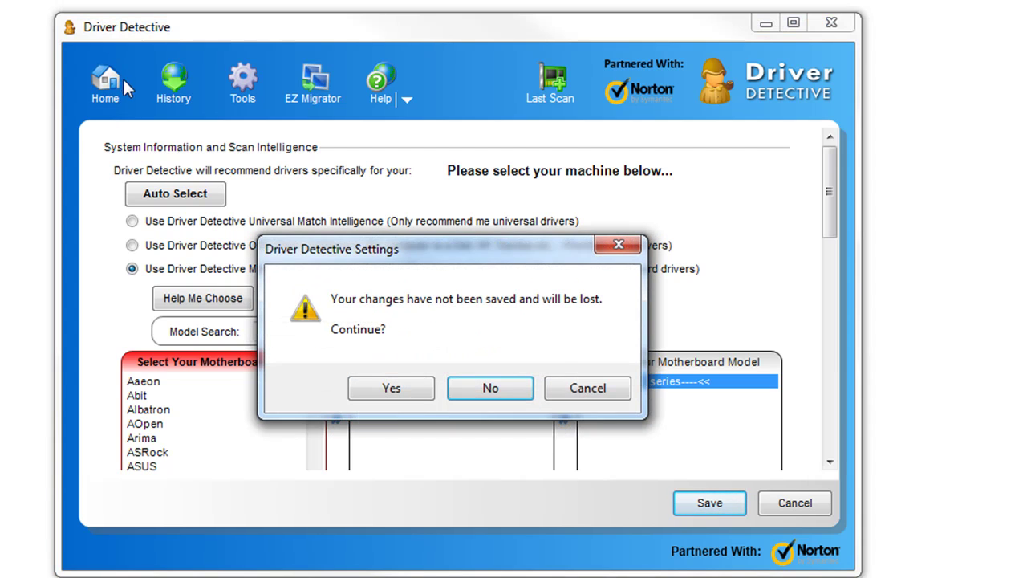
pyautogui.click(391, 389)
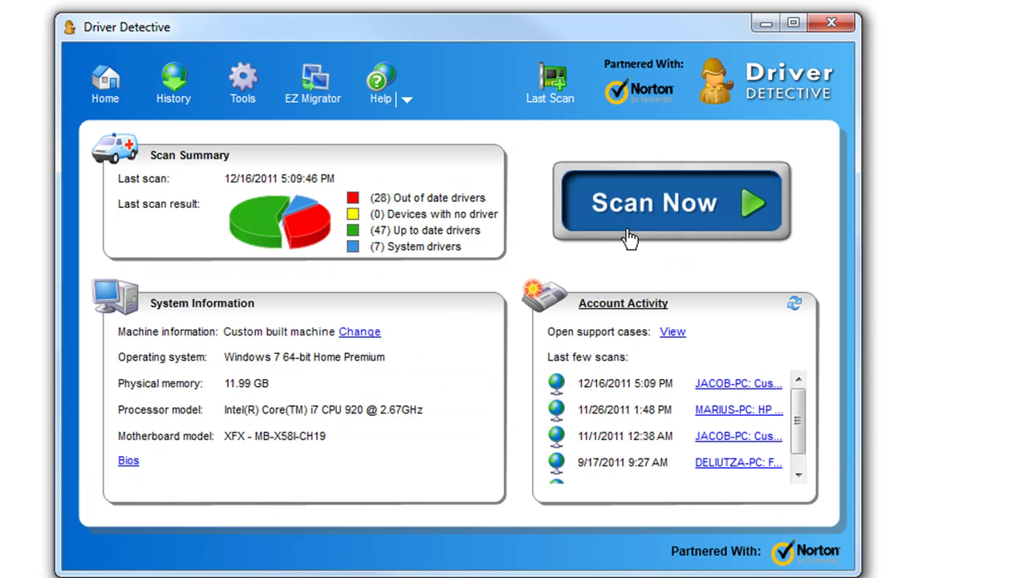
# Run a new scan that reports 82 devices, 28 of them with out-of-date drivers.
pyautogui.click(627, 200)
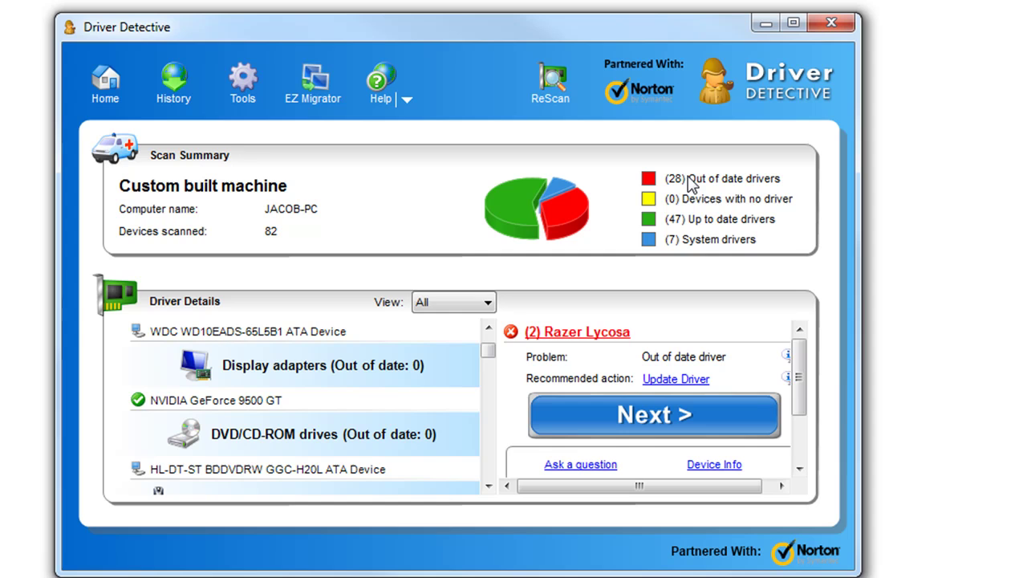
# Scroll the driver list down to Imaging devices and select the Logitech QuickCam Pro 9000.
pyautogui.click(488, 486)
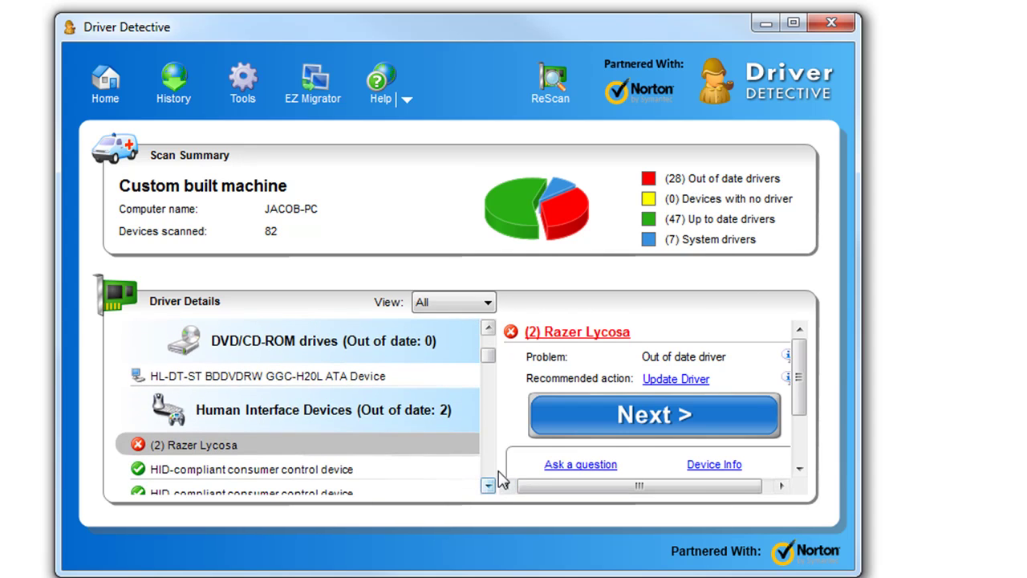
pyautogui.click(488, 485)
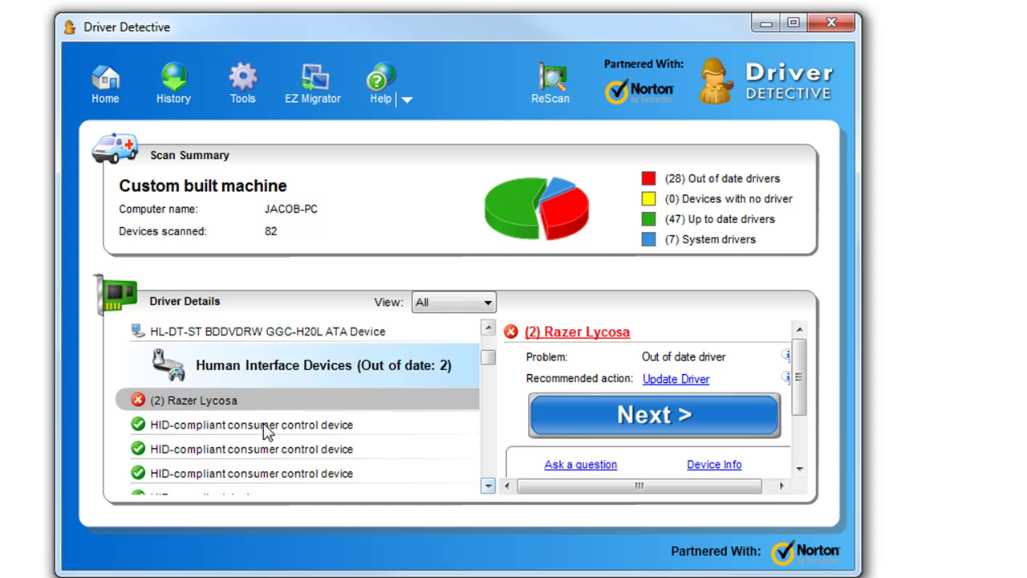
pyautogui.click(488, 486)
pyautogui.click(488, 485)
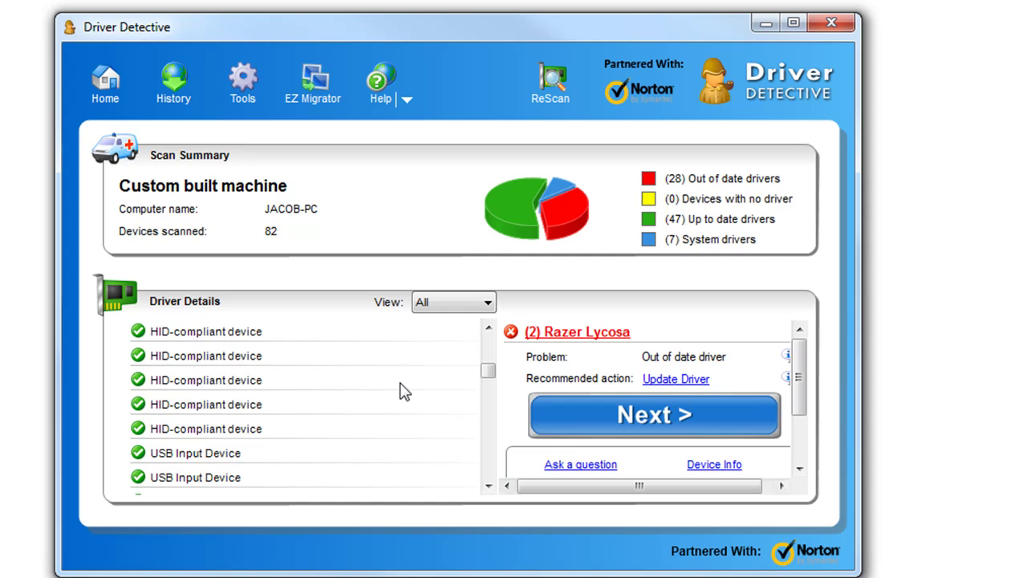
pyautogui.click(488, 485)
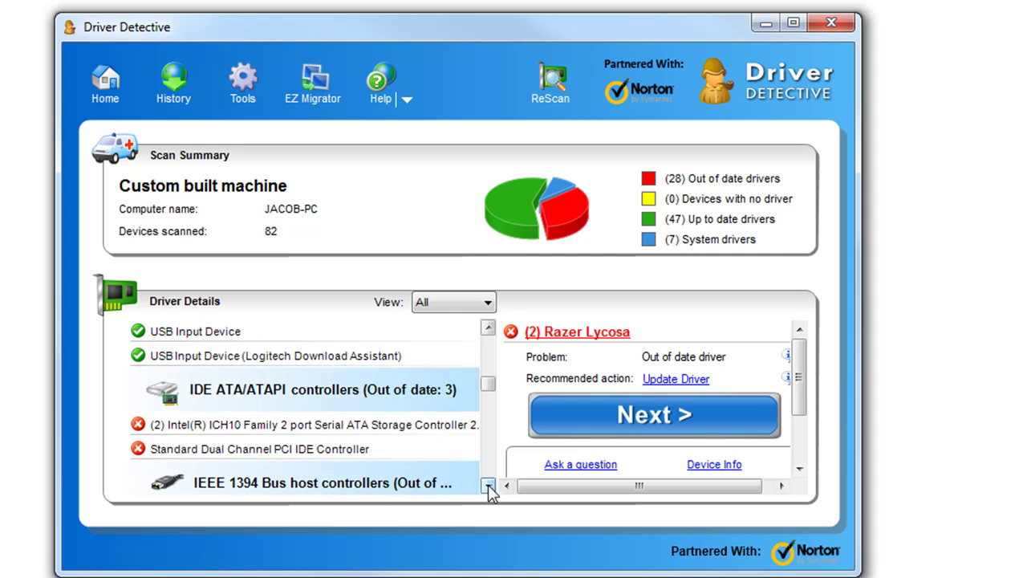
pyautogui.click(488, 485)
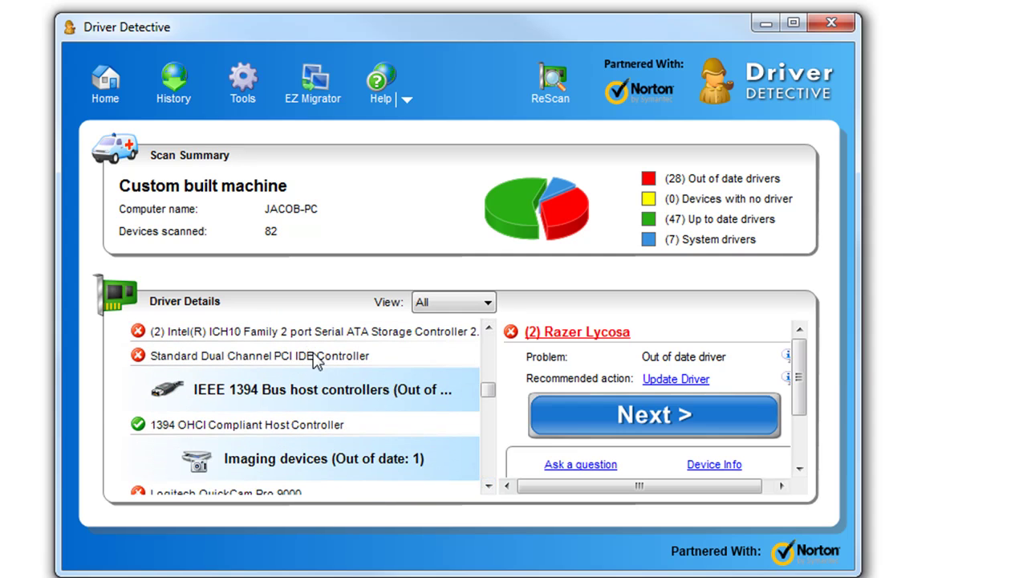
pyautogui.click(488, 485)
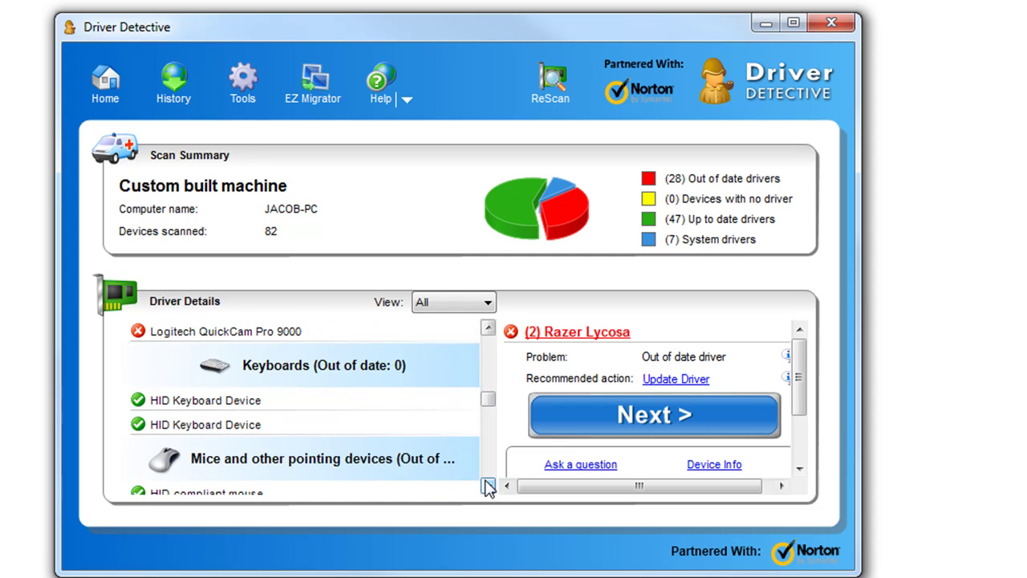
pyautogui.click(257, 329)
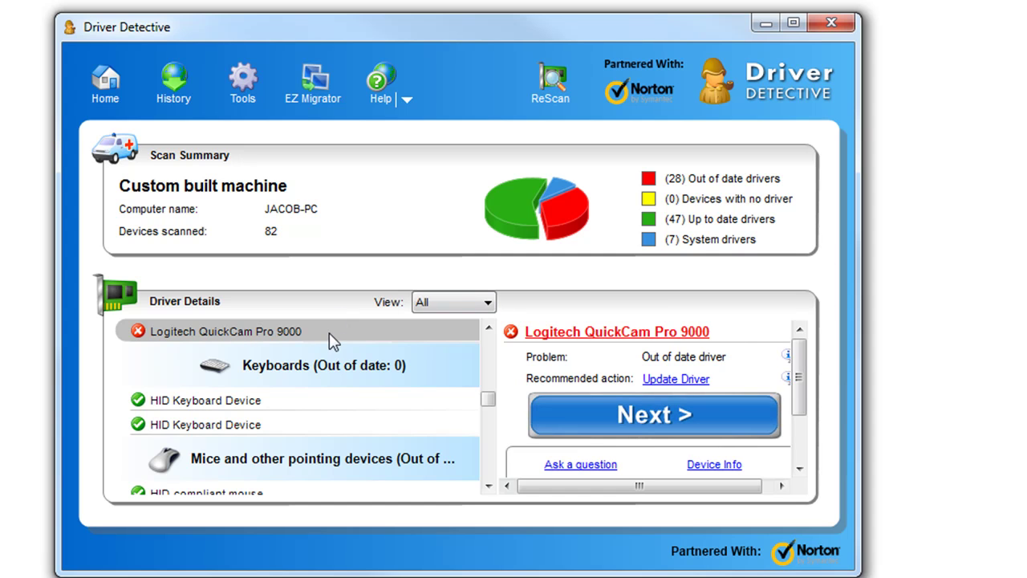
# Download the 5758 KB QuickCam Pro 9000 driver and install it now.
pyautogui.click(607, 434)
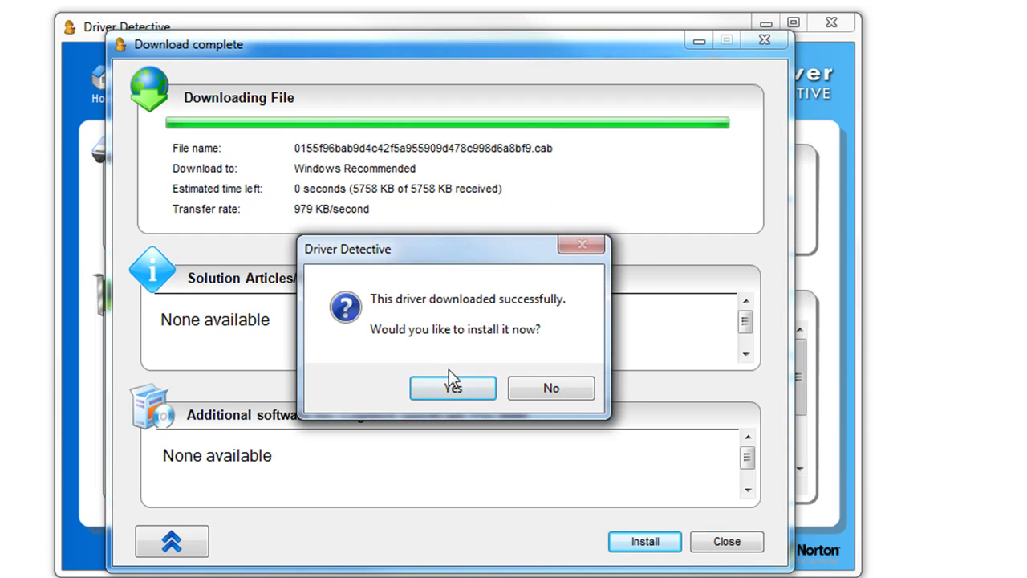
pyautogui.click(448, 396)
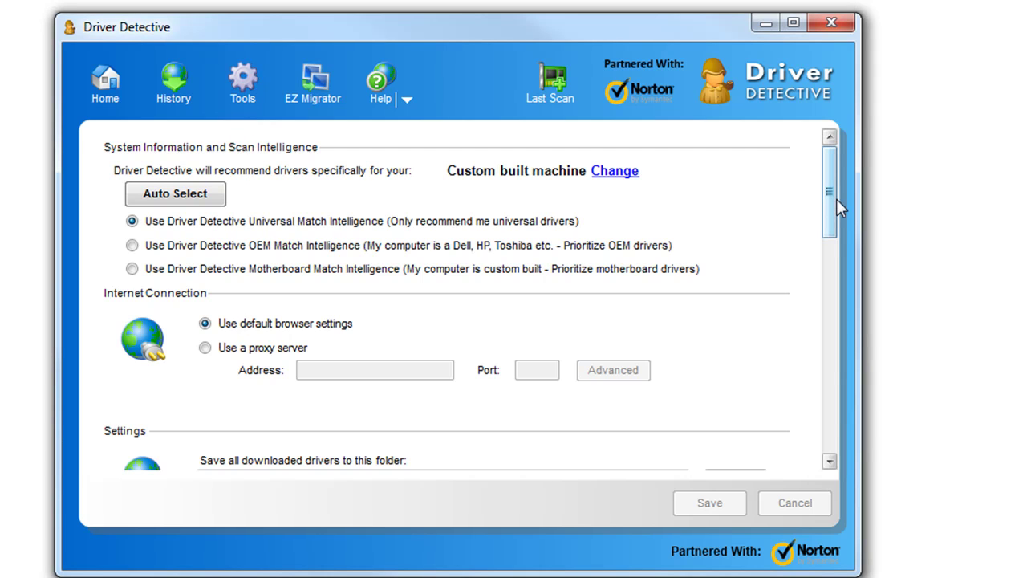
# Finish the QuickCam installation without restarting, and allow 3 simultaneous downloads.
pyautogui.moveTo(836, 199); pyautogui.dragTo(832, 264)
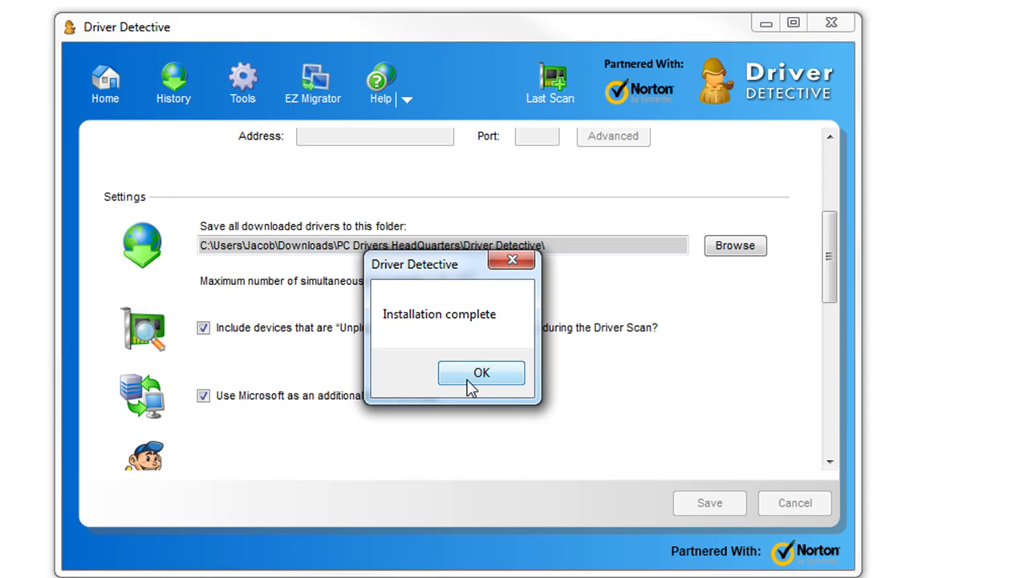
pyautogui.click(468, 382)
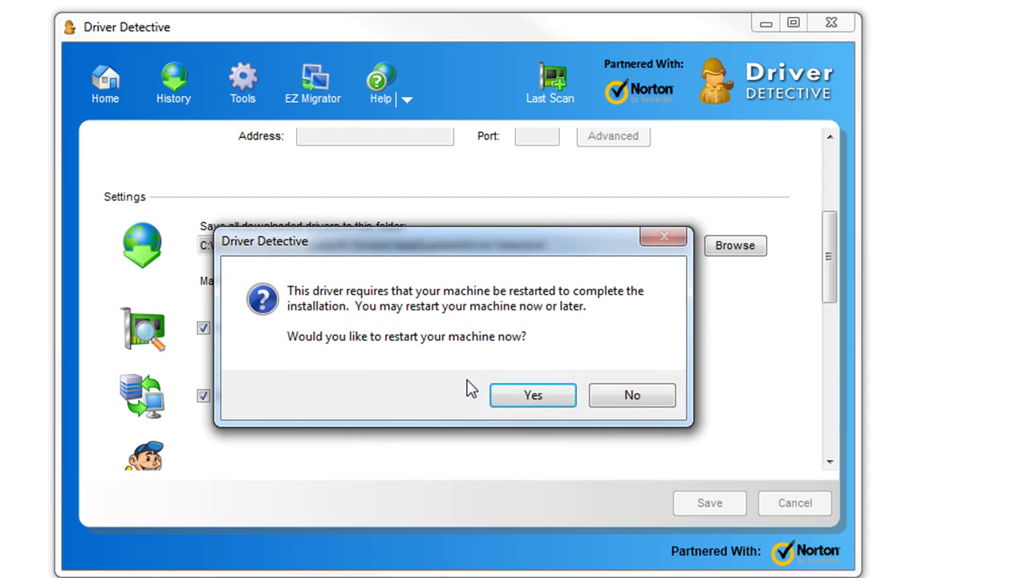
pyautogui.click(632, 397)
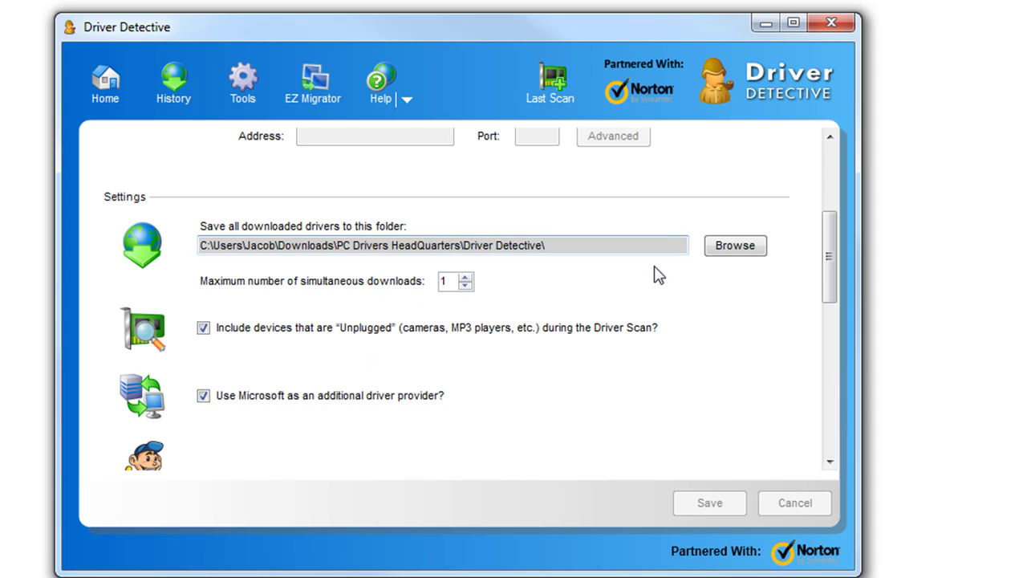
pyautogui.click(464, 277)
pyautogui.click(464, 276)
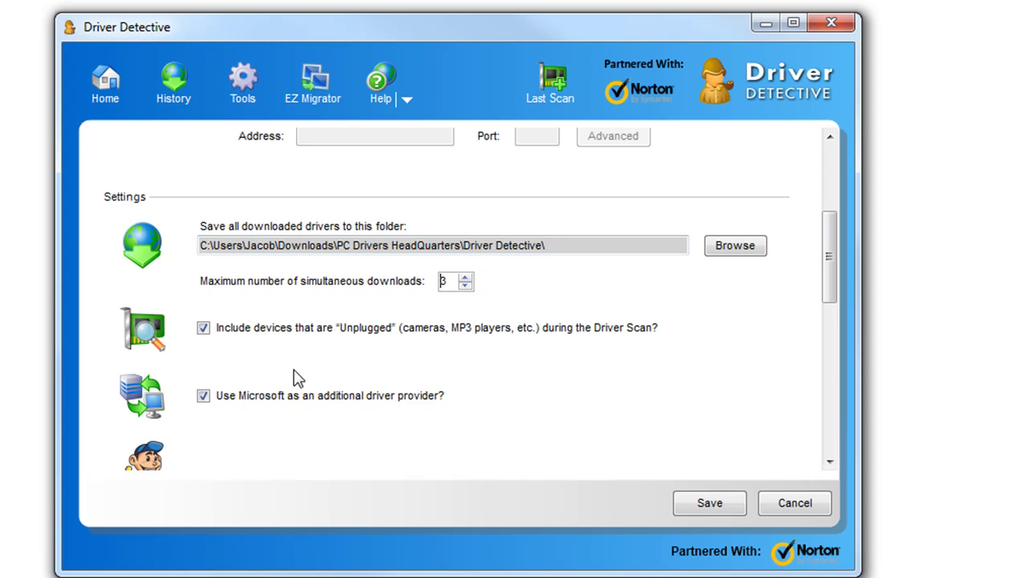
pyautogui.moveTo(604, 244); pyautogui.dragTo(184, 229)
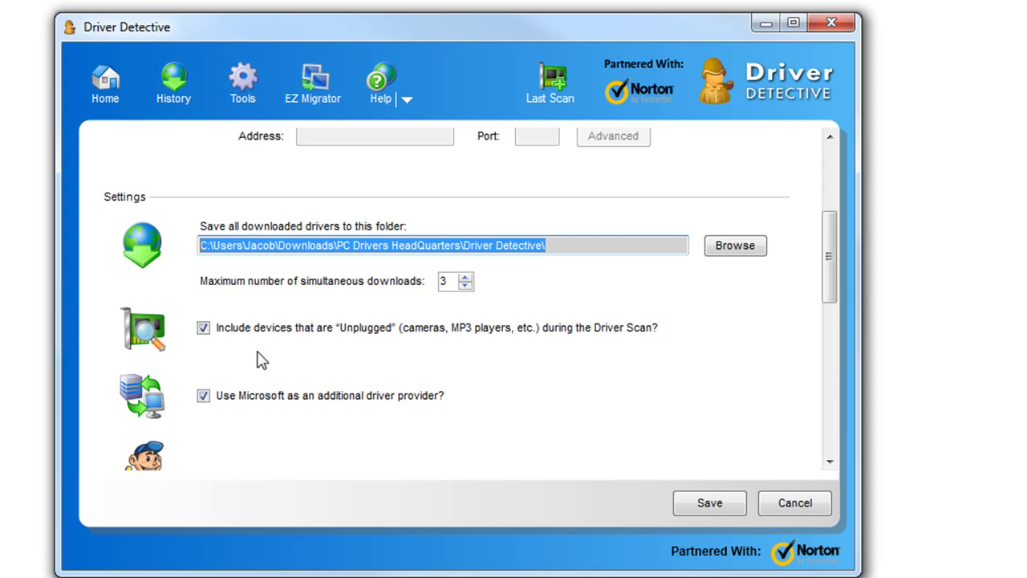
pyautogui.scroll(-3, 258, 363)
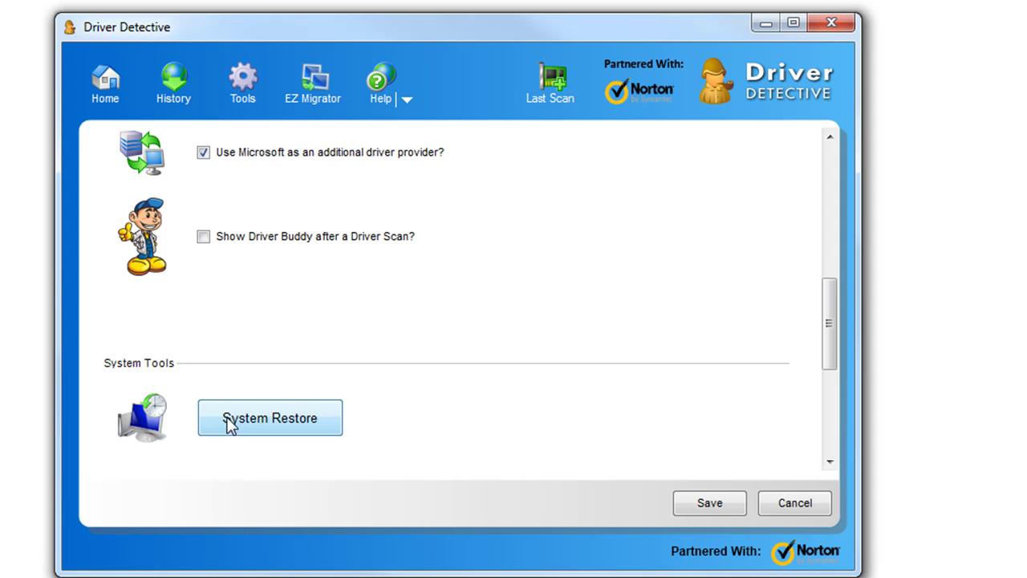
# Leave settings without saving and view the Download History of seven drivers.
pyautogui.scroll(5, 222, 431)
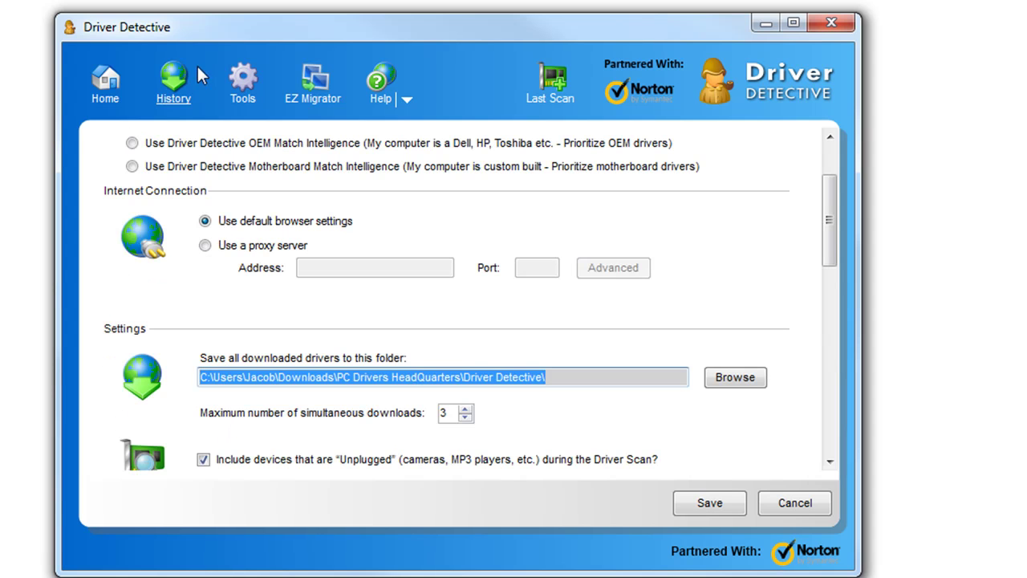
pyautogui.click(172, 90)
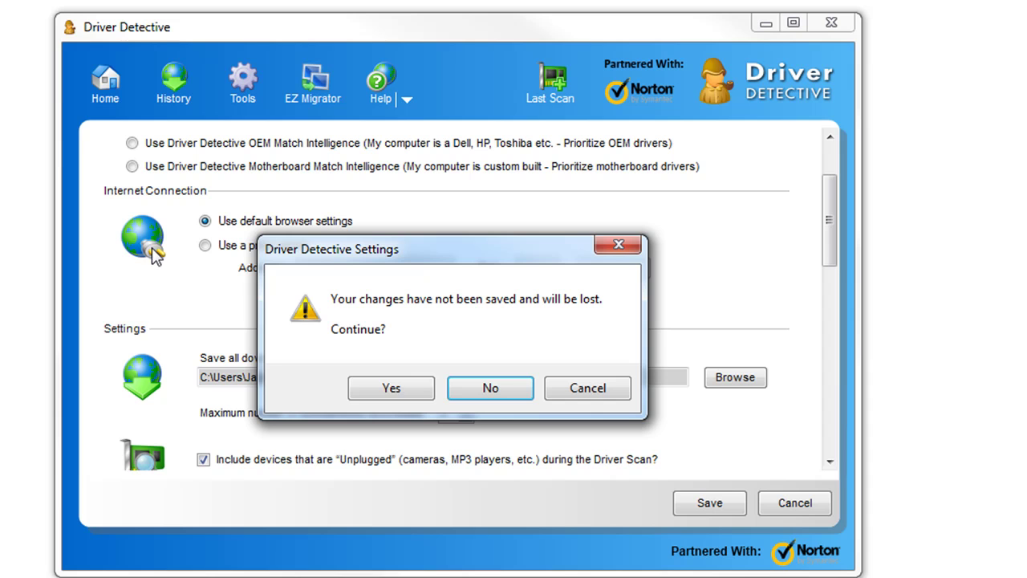
pyautogui.click(366, 388)
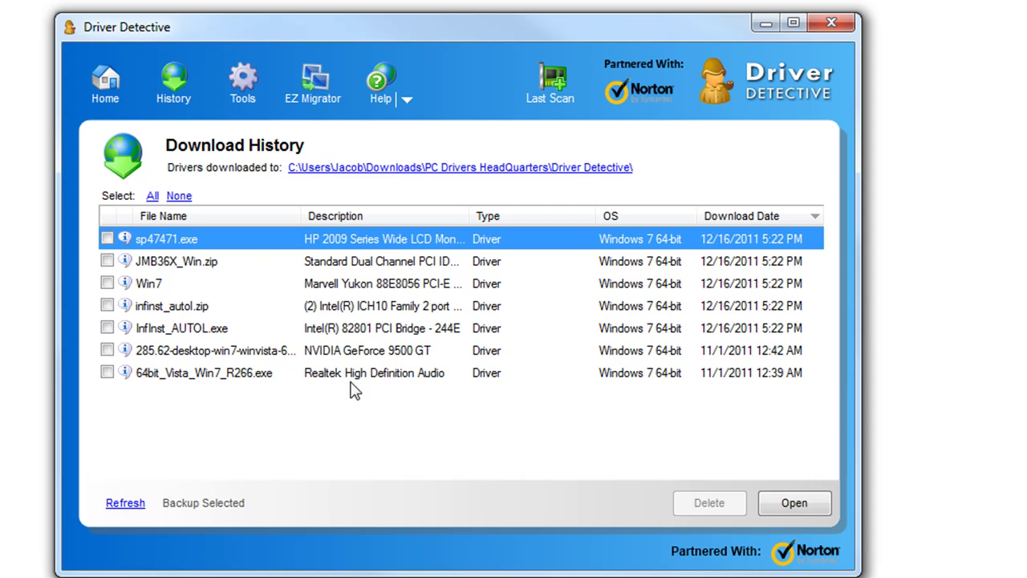
# Open the last scan results and scroll Driver Details to Imaging devices, where the QuickCam Pro 9000 shows no problem.
pyautogui.click(104, 80)
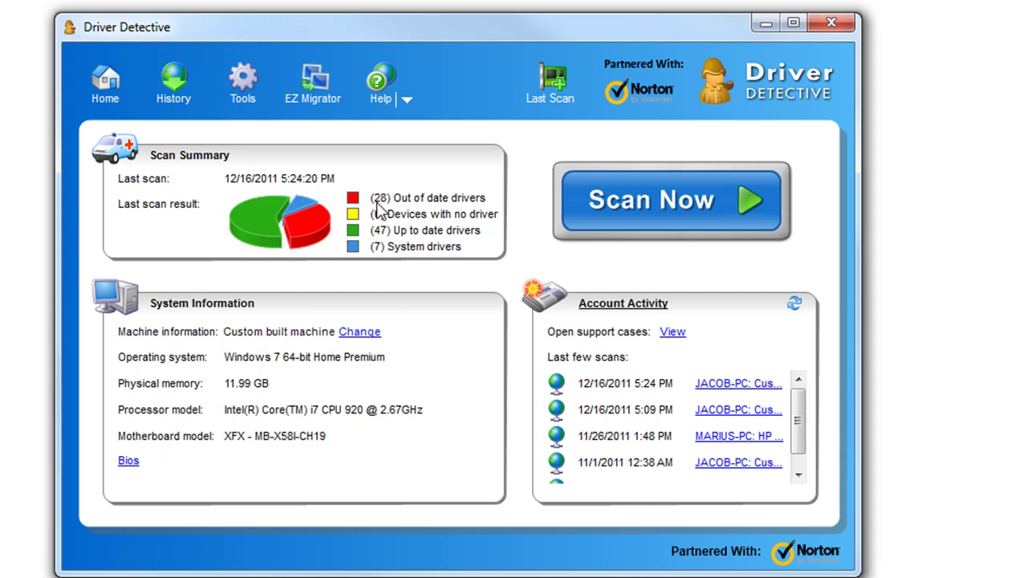
pyautogui.click(553, 84)
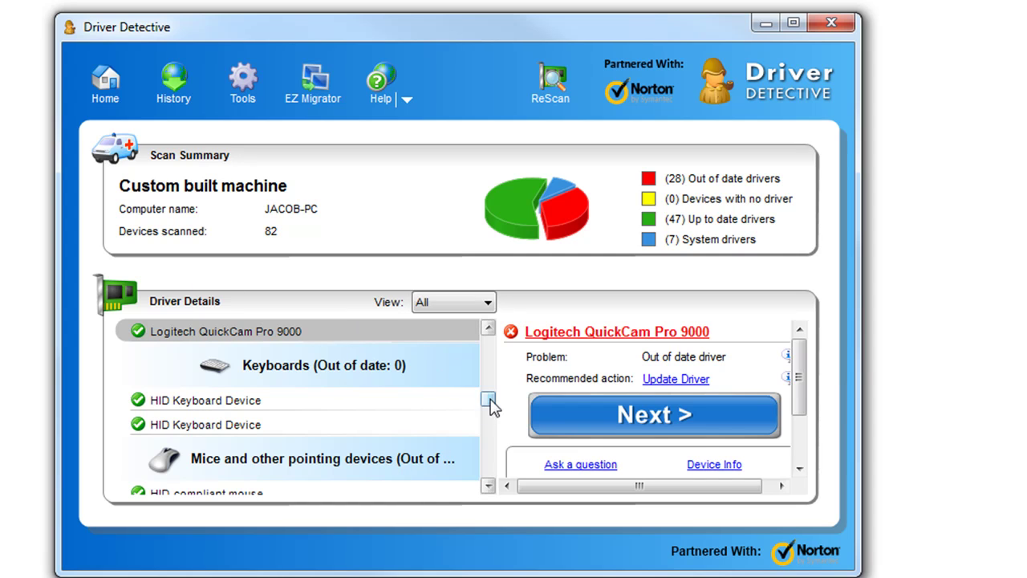
pyautogui.moveTo(487, 397); pyautogui.dragTo(466, 420)
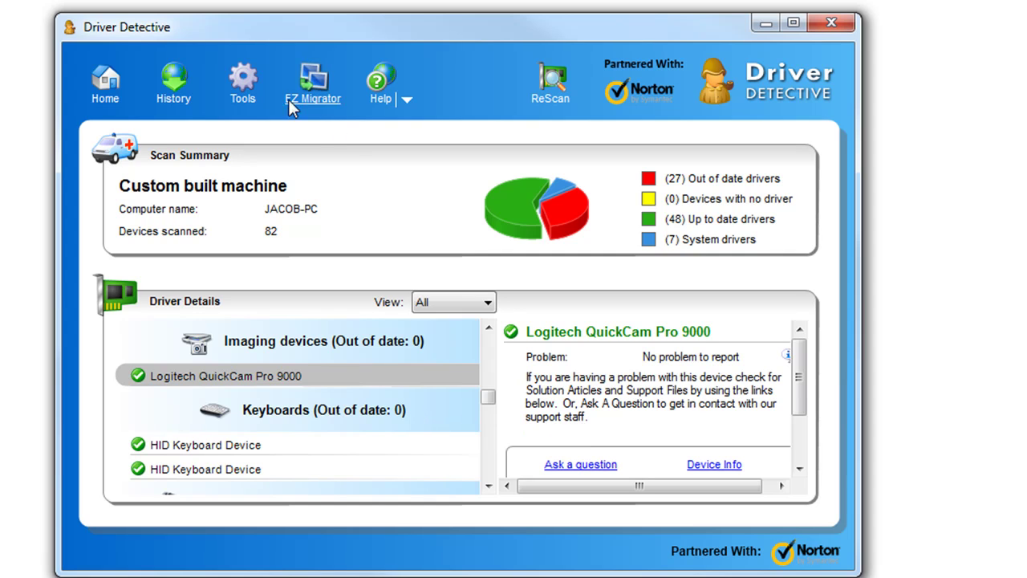
# Go back to the Home summary showing 27 out-of-date and 48 up-to-date drivers.
pyautogui.click(120, 100)
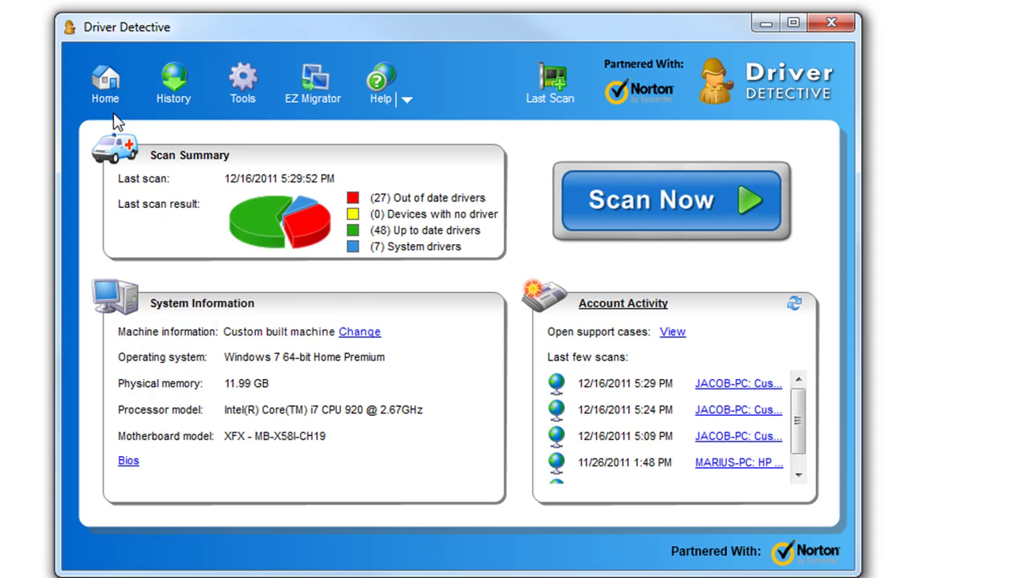